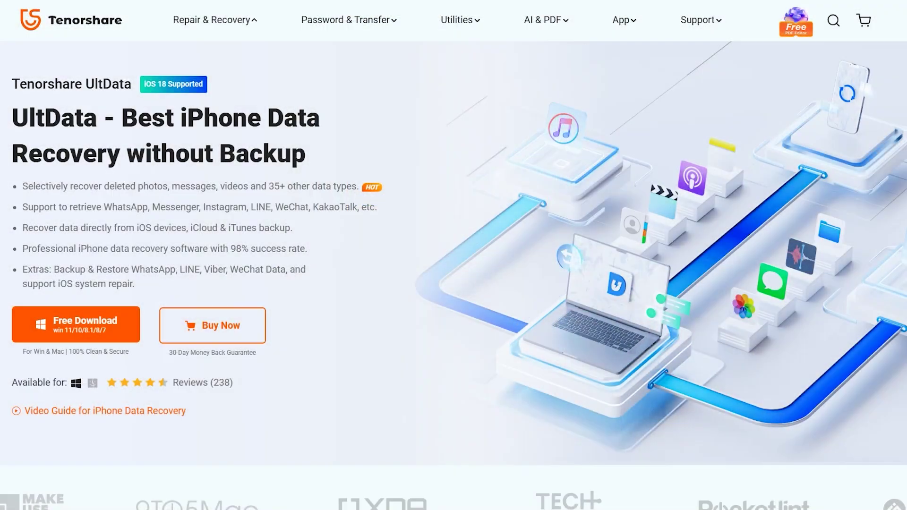
# - Read the UltData product headline and each listed feature of the iPhone data recovery software
pyautogui.moveTo(12, 118); pyautogui.dragTo(305, 154)
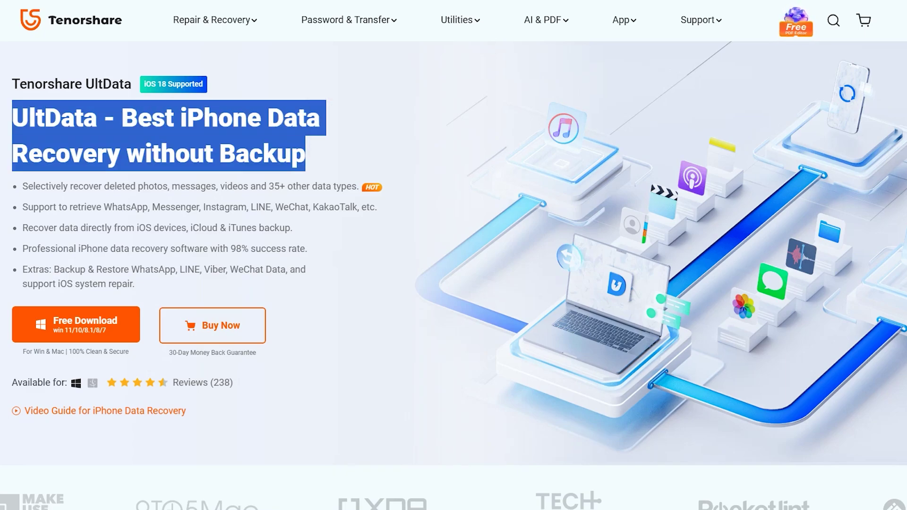
pyautogui.moveTo(23, 186); pyautogui.dragTo(374, 186)
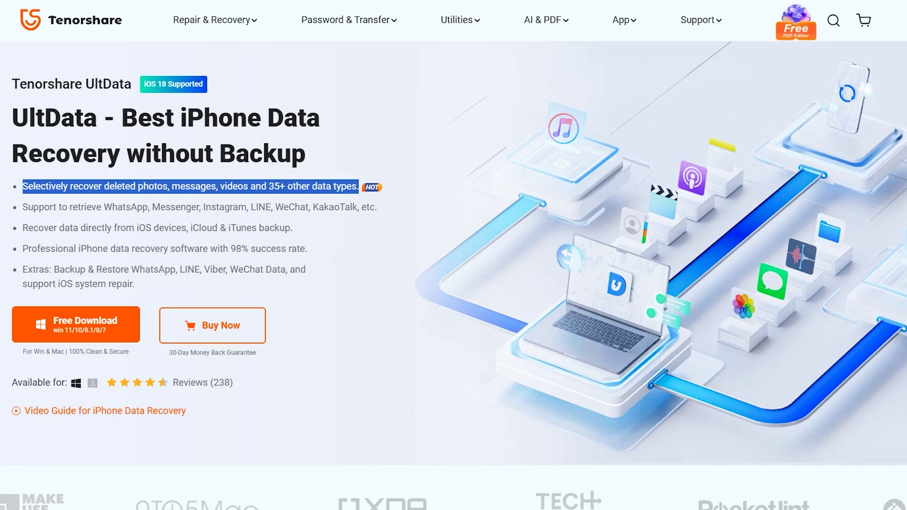
pyautogui.moveTo(23, 206); pyautogui.dragTo(377, 207)
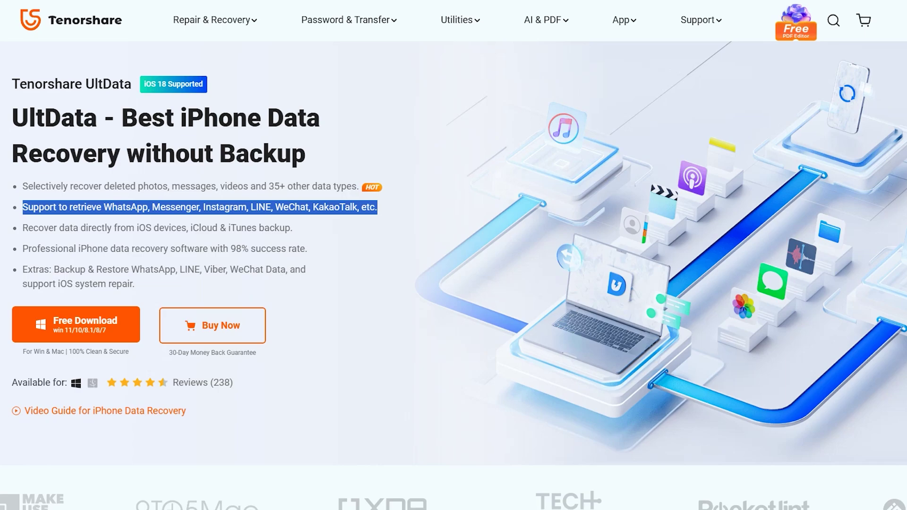
pyautogui.moveTo(23, 228); pyautogui.dragTo(292, 228)
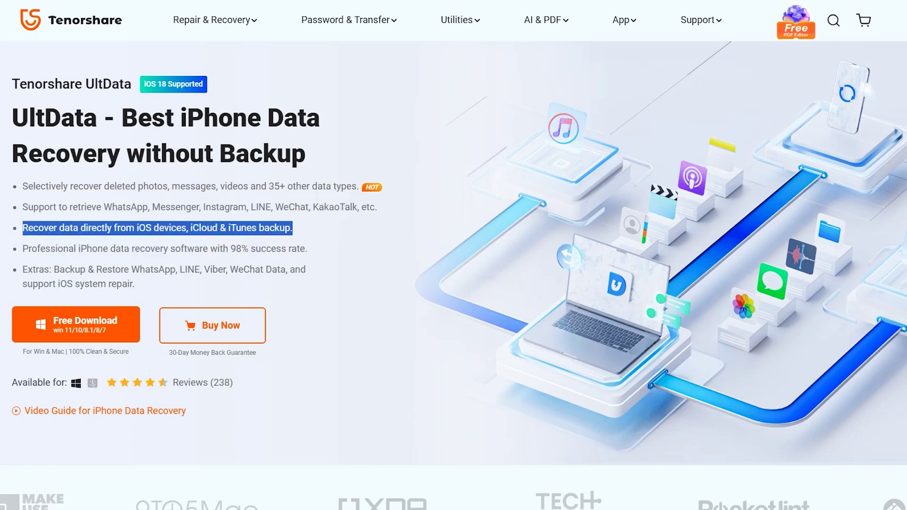
pyautogui.moveTo(23, 249); pyautogui.dragTo(308, 249)
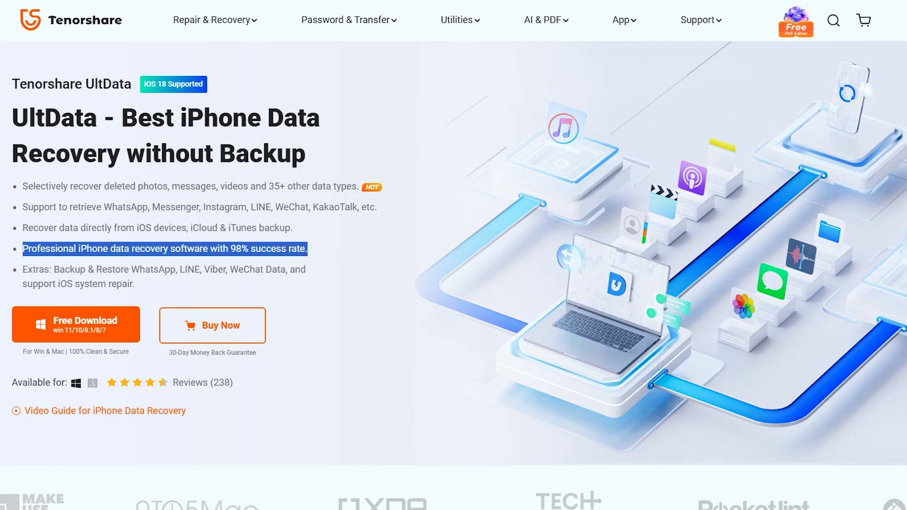
pyautogui.moveTo(22, 269); pyautogui.dragTo(135, 284)
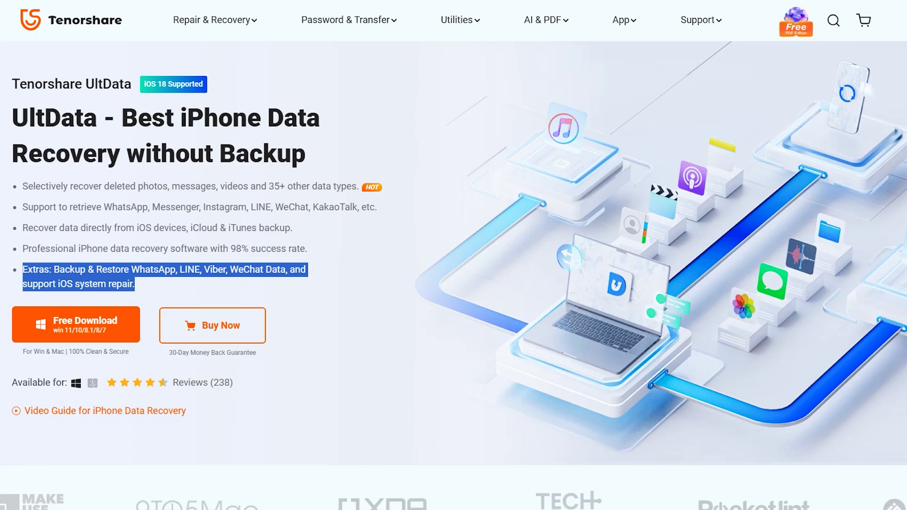
pyautogui.click(167, 232)
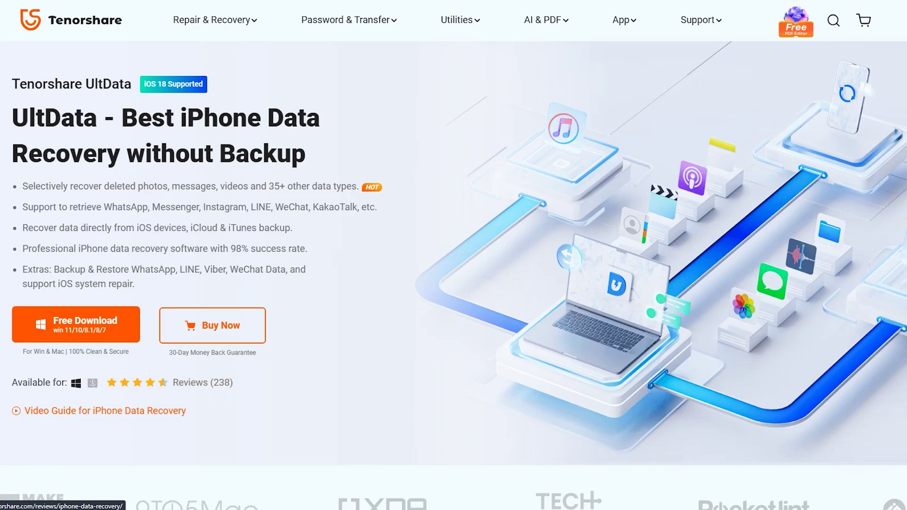
# - Download UltData for the computer and start the installed program
pyautogui.click(93, 382)
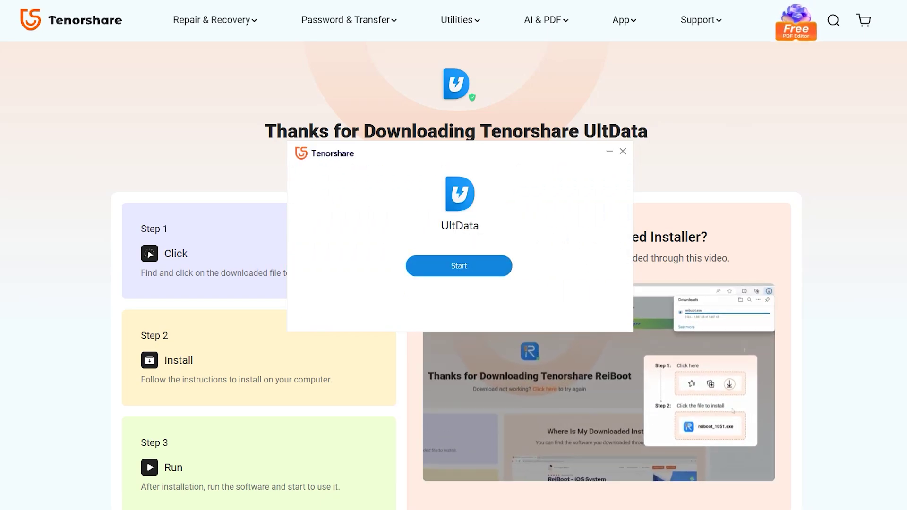
pyautogui.click(458, 265)
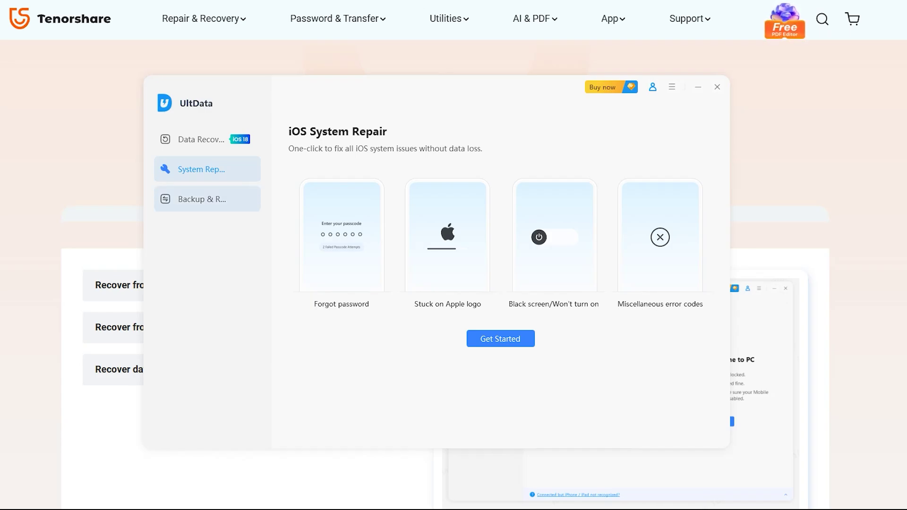
# - Look over the System Repair and Backup & Restore features, and return to the iPhone/iPad Data Recovery file types
pyautogui.click(207, 199)
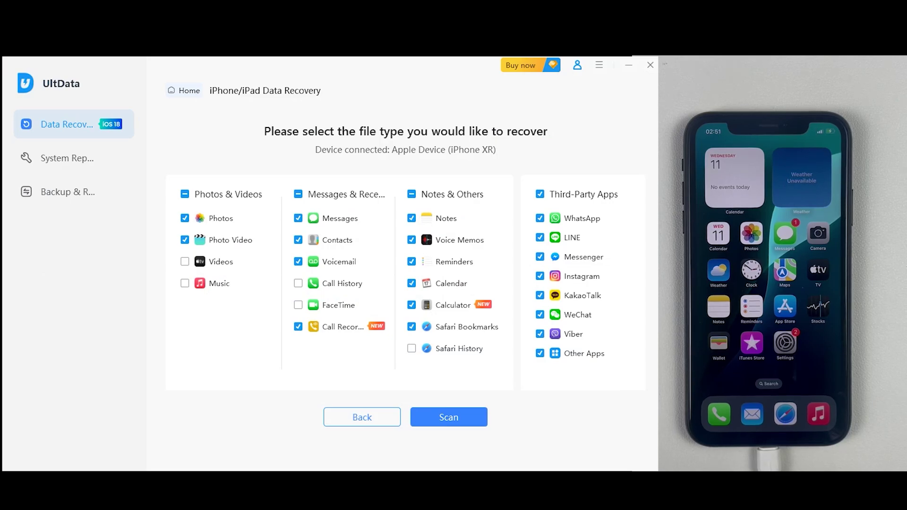
pyautogui.click(74, 157)
pyautogui.click(74, 192)
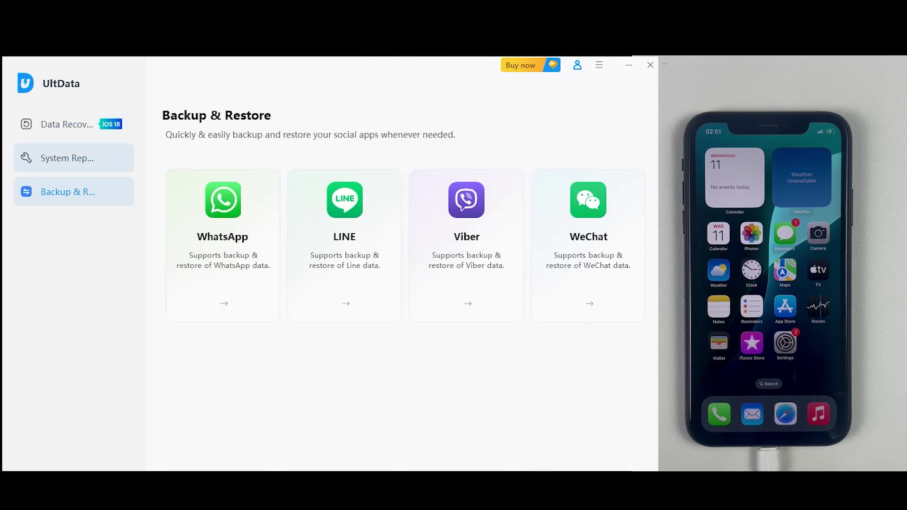
pyautogui.click(74, 123)
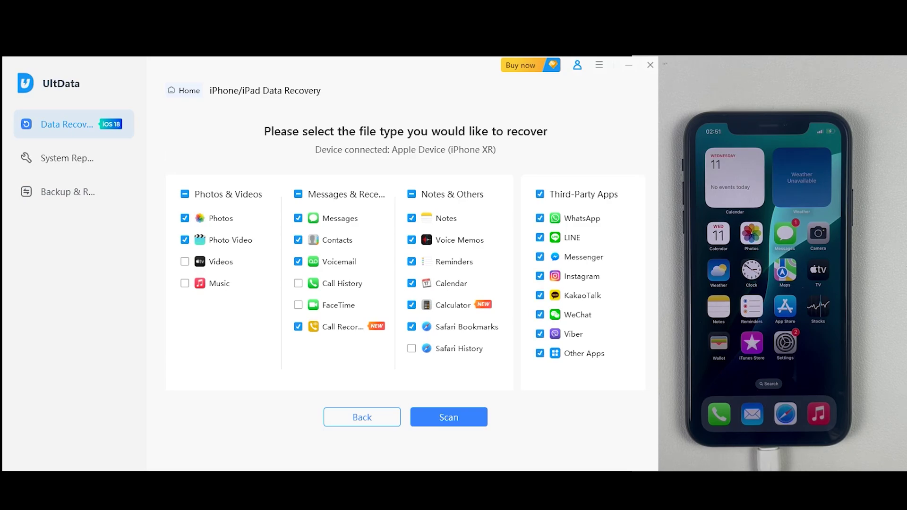
# - Select every file type in all categories and scan the connected iPhone, agreeing to the encrypted backup
pyautogui.click(410, 194)
pyautogui.click(411, 195)
pyautogui.click(411, 194)
pyautogui.click(297, 194)
pyautogui.click(297, 194)
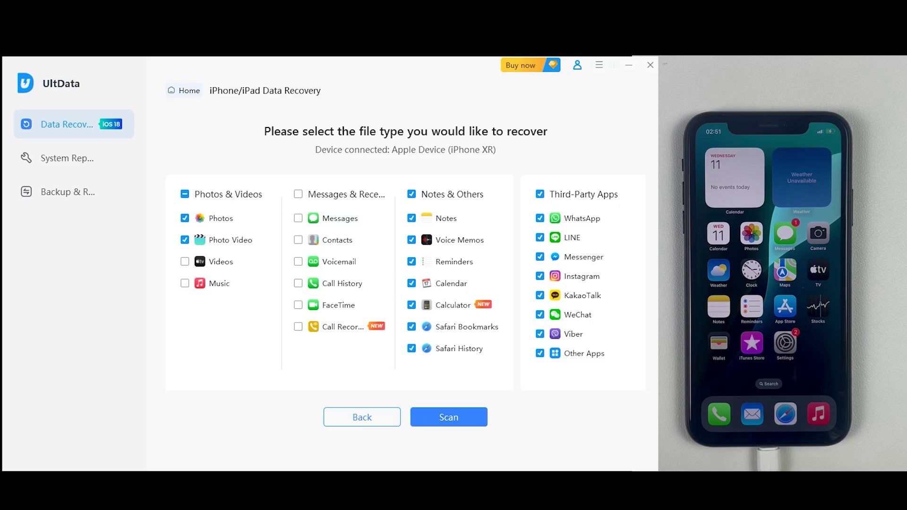
pyautogui.click(297, 194)
pyautogui.click(185, 194)
pyautogui.click(185, 194)
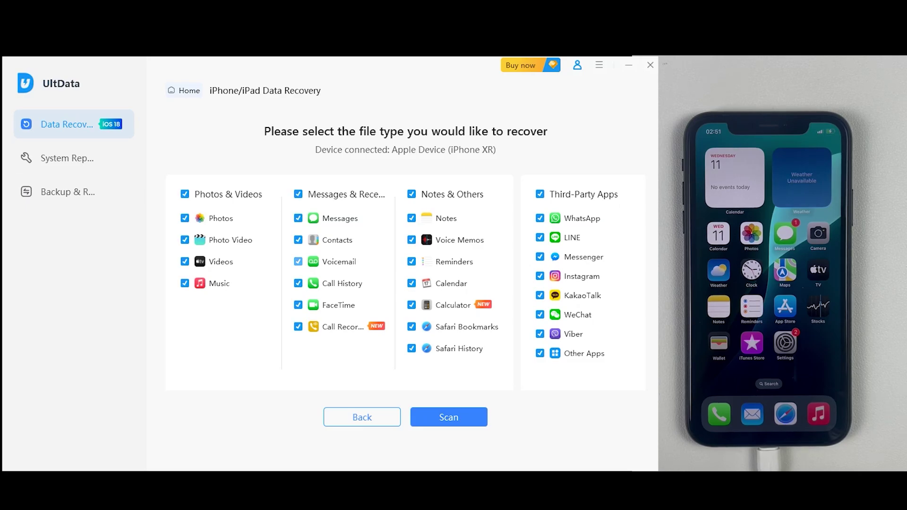
pyautogui.click(448, 417)
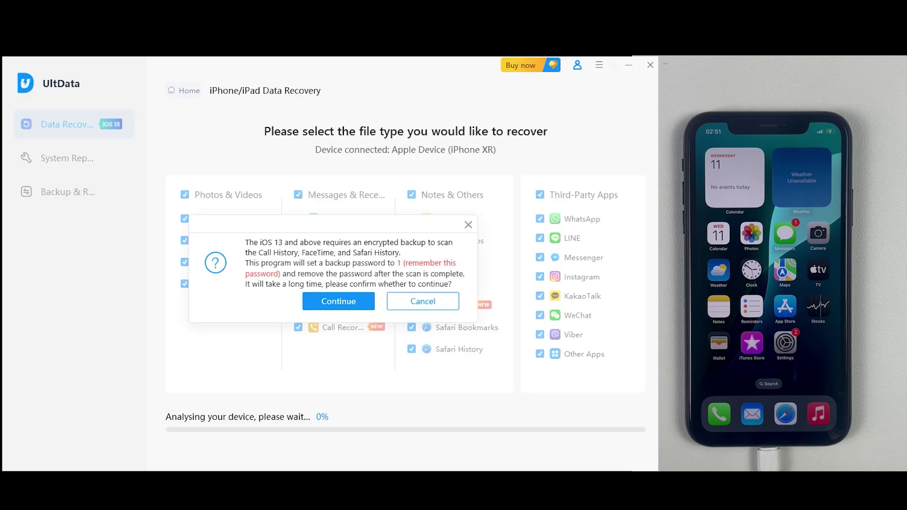
pyautogui.click(338, 301)
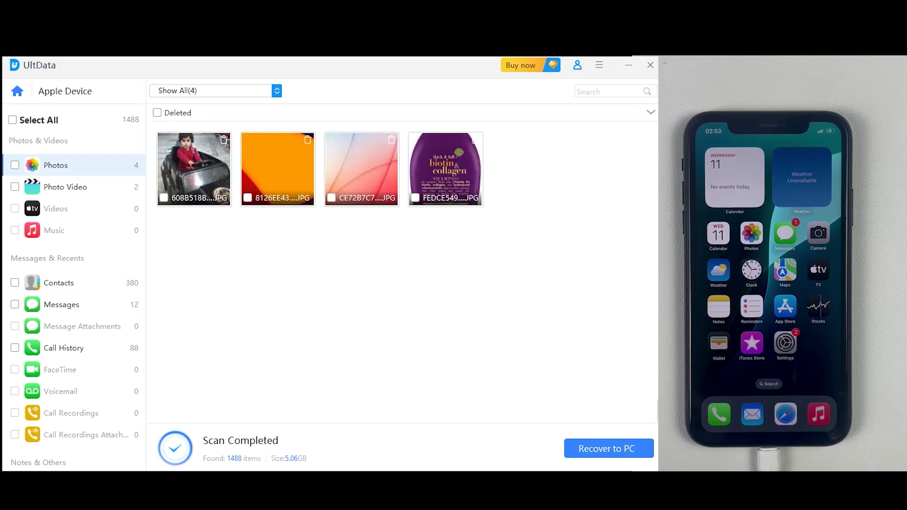
# - Review the scan results for photo videos, contacts, messages, call history and Safari history
pyautogui.click(65, 186)
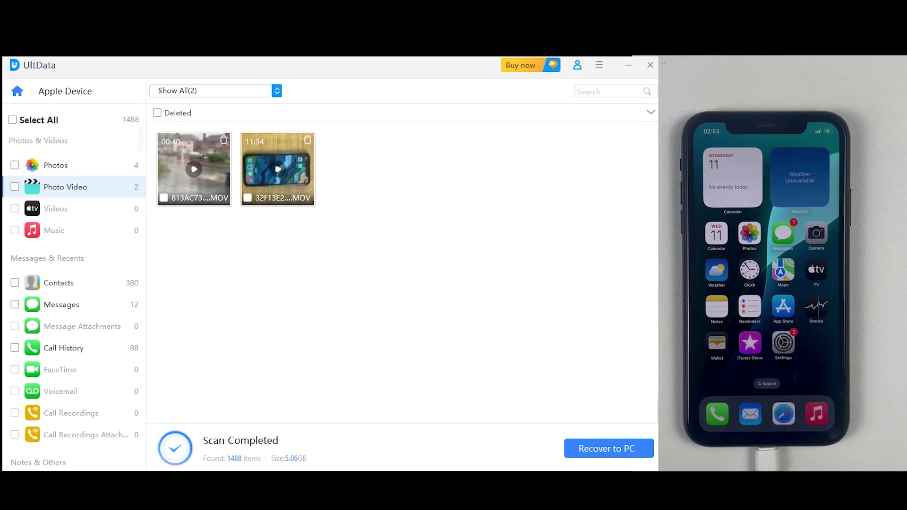
pyautogui.click(59, 282)
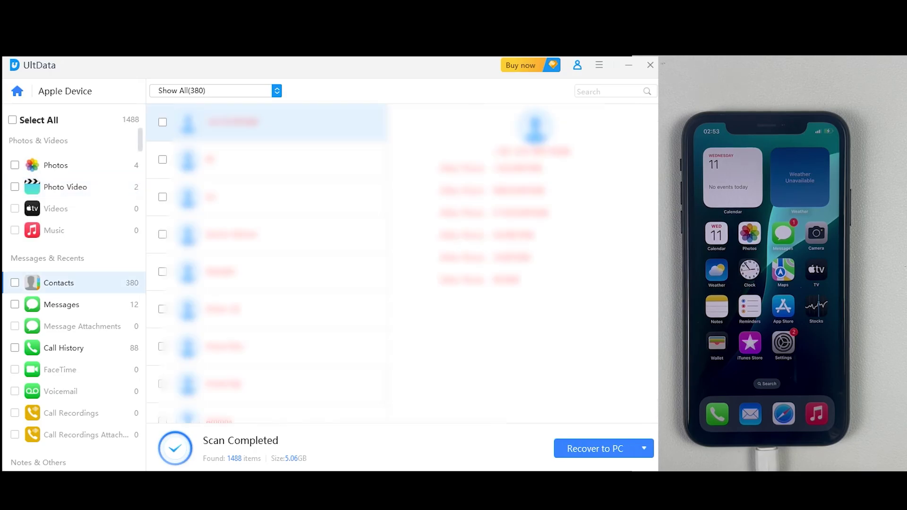
pyautogui.scroll(-4, 266, 263)
pyautogui.moveTo(382, 124)
pyautogui.mouseDown()
pyautogui.moveTo(382, 350)
pyautogui.moveTo(382, 118)
pyautogui.mouseUp()
pyautogui.click(61, 305)
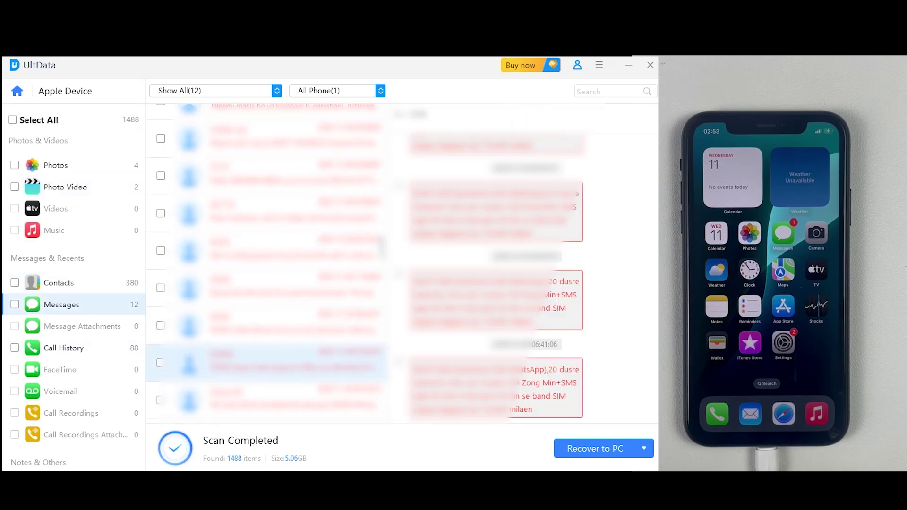
pyautogui.click(63, 347)
pyautogui.scroll(-15, 401, 274)
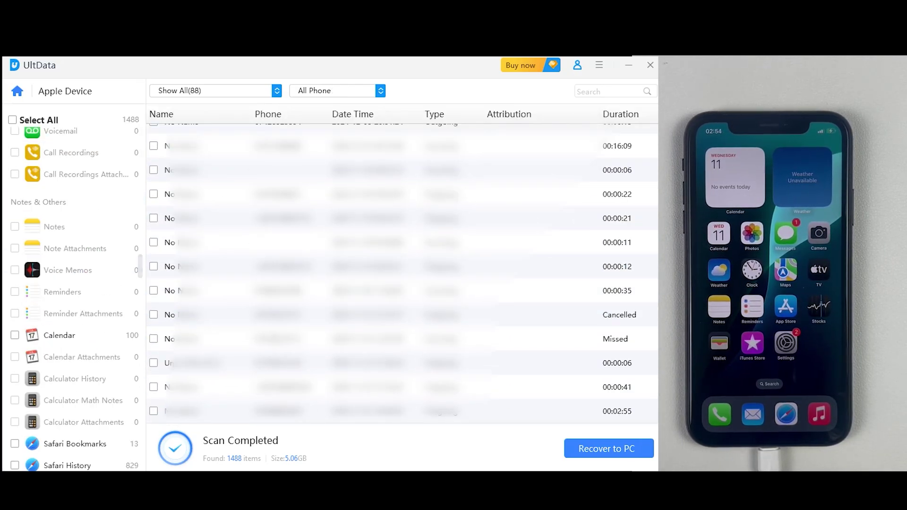
pyautogui.scroll(-1, 73, 283)
pyautogui.click(67, 407)
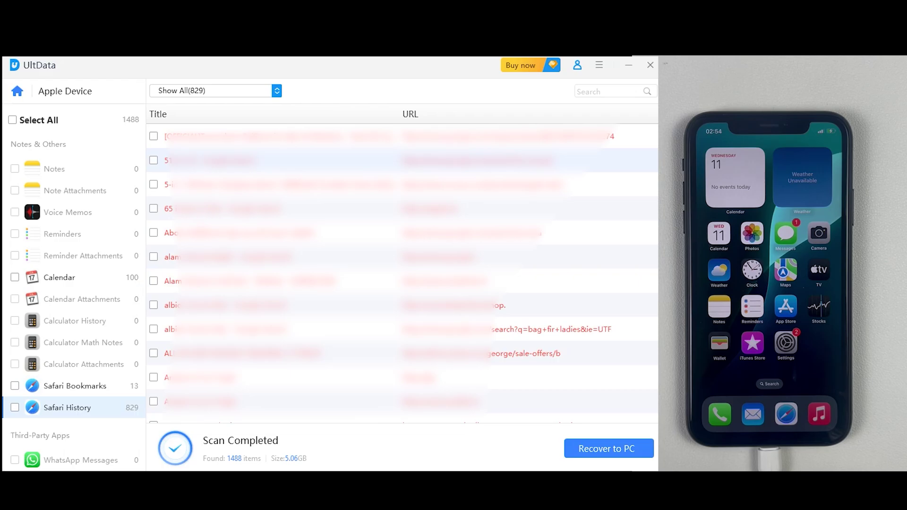
# - Examine the shared folder in Other App Photos and the items found in the other app videos category
pyautogui.scroll(-3, 401, 274)
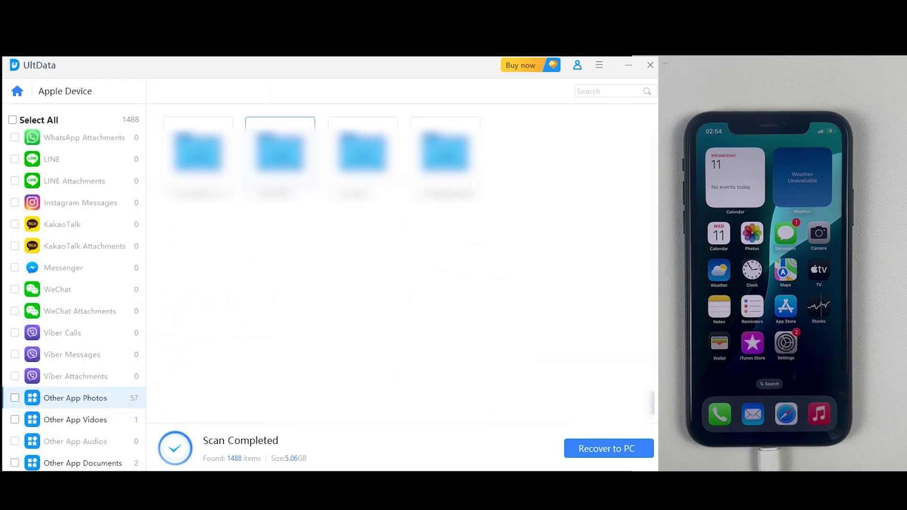
pyautogui.doubleClick(280, 151)
pyautogui.scroll(-8, 402, 272)
pyautogui.scroll(8, 401, 272)
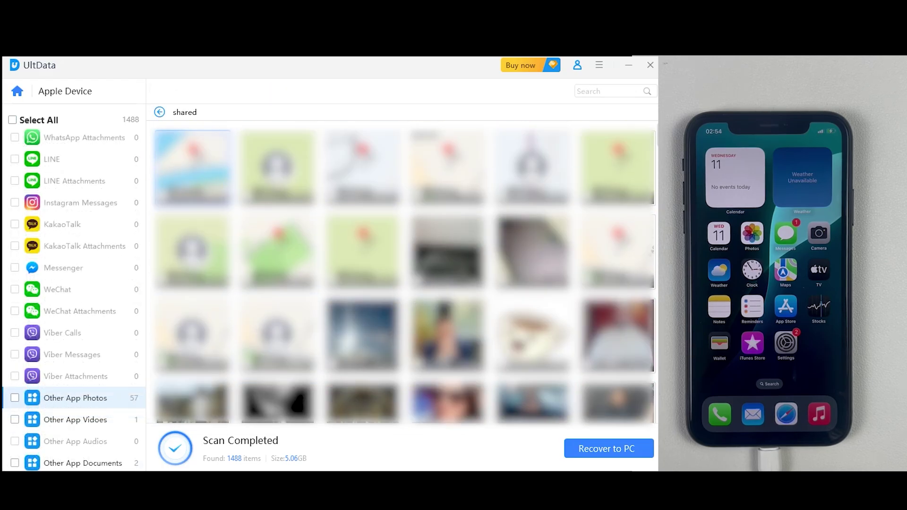
pyautogui.click(159, 112)
pyautogui.click(75, 419)
# - Mark the 00:40 clip in Photo Video and all the photos for recovery
pyautogui.scroll(10, 74, 293)
pyautogui.click(65, 187)
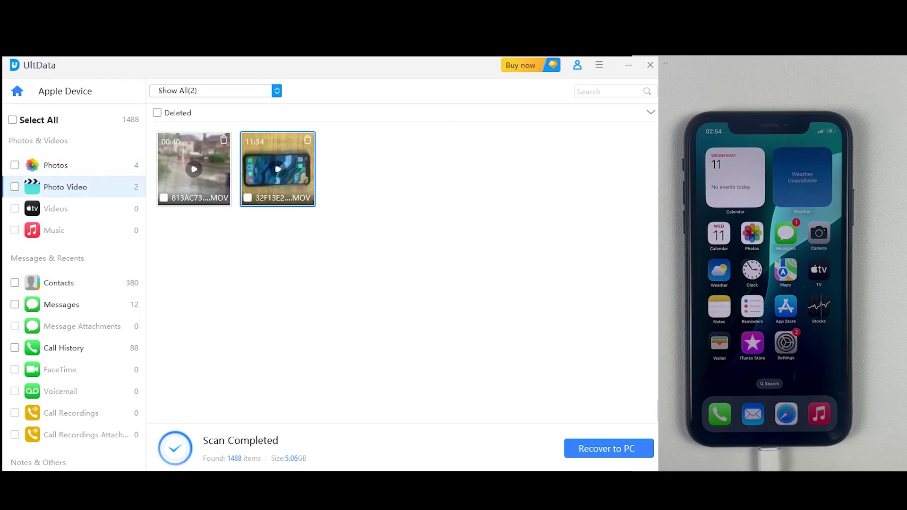
pyautogui.click(164, 198)
pyautogui.click(55, 165)
pyautogui.click(163, 197)
pyautogui.click(247, 198)
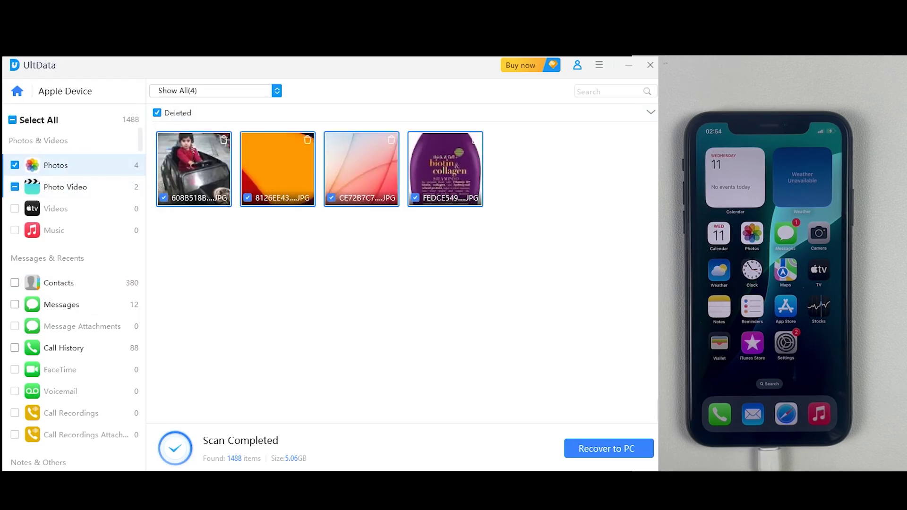
# - Mark Contacts, Messages, Call History, Safari Bookmarks and Safari History for recovery
pyautogui.click(59, 282)
pyautogui.click(14, 282)
pyautogui.click(15, 347)
pyautogui.scroll(-6, 74, 293)
pyautogui.click(74, 357)
pyautogui.click(15, 378)
pyautogui.click(15, 356)
pyautogui.scroll(2, 73, 368)
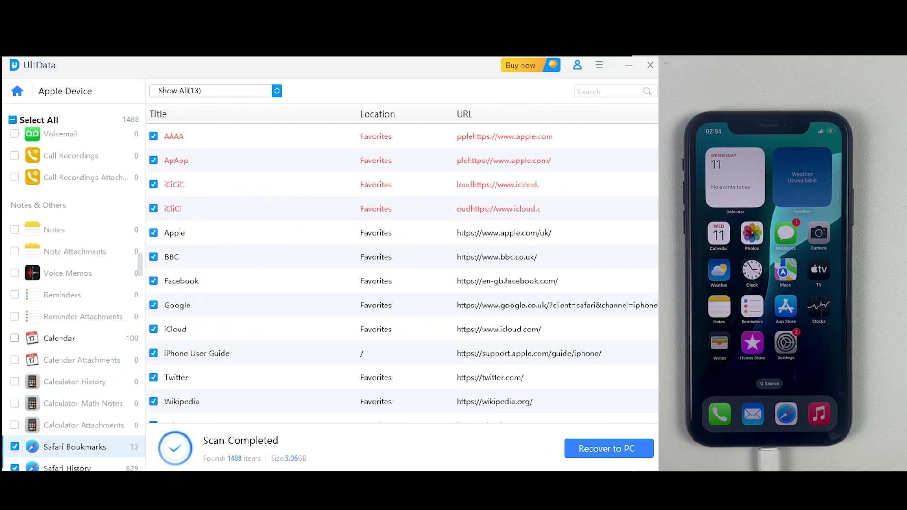
pyautogui.scroll(5, 74, 284)
# - Recover the marked data to the PC into a new folder on the Games (D:) drive
pyautogui.click(609, 448)
pyautogui.click(278, 417)
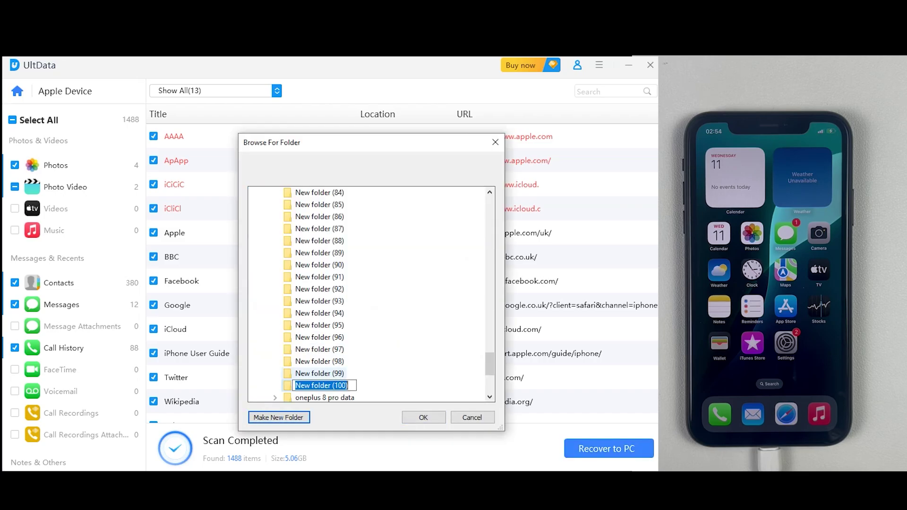
pyautogui.press('Return')
pyautogui.press('Return')
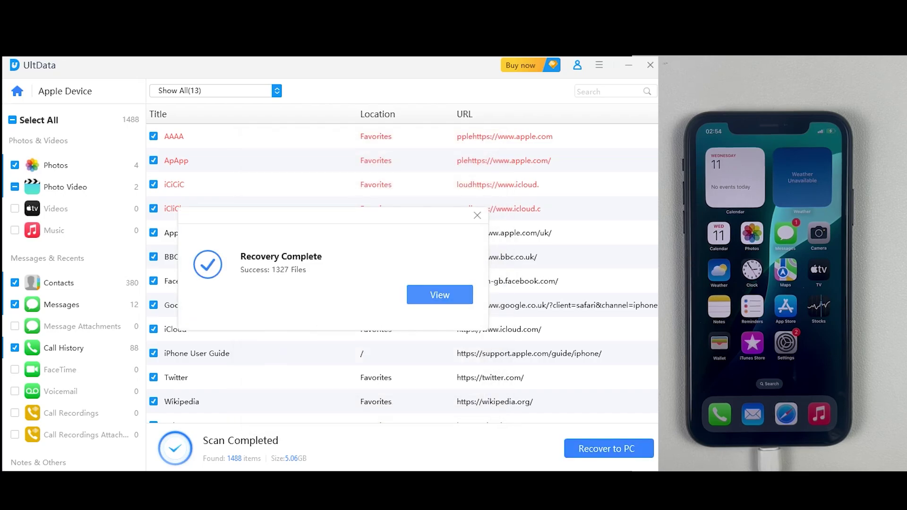
# - Open the recovery output folder and check the recovered Contacts, Messages and Photos
pyautogui.click(440, 295)
pyautogui.doubleClick(203, 168)
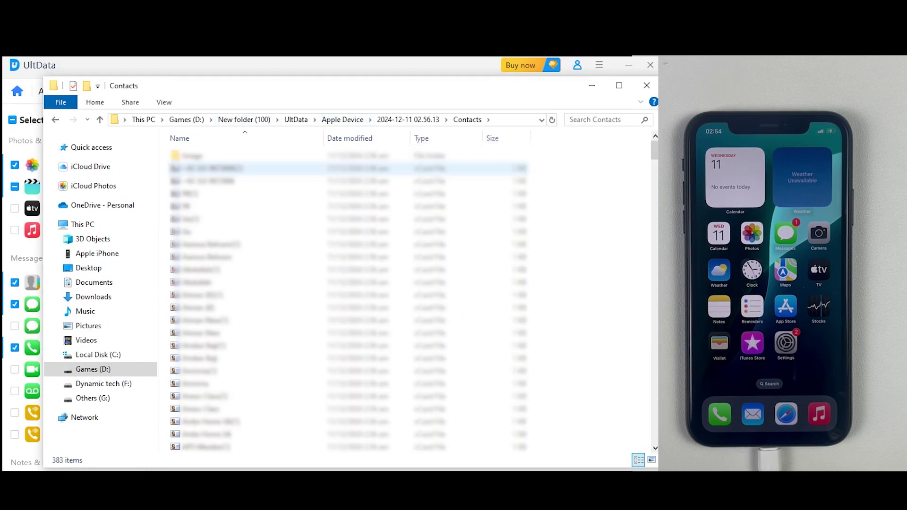
pyautogui.hotkey('alt', 'Left')
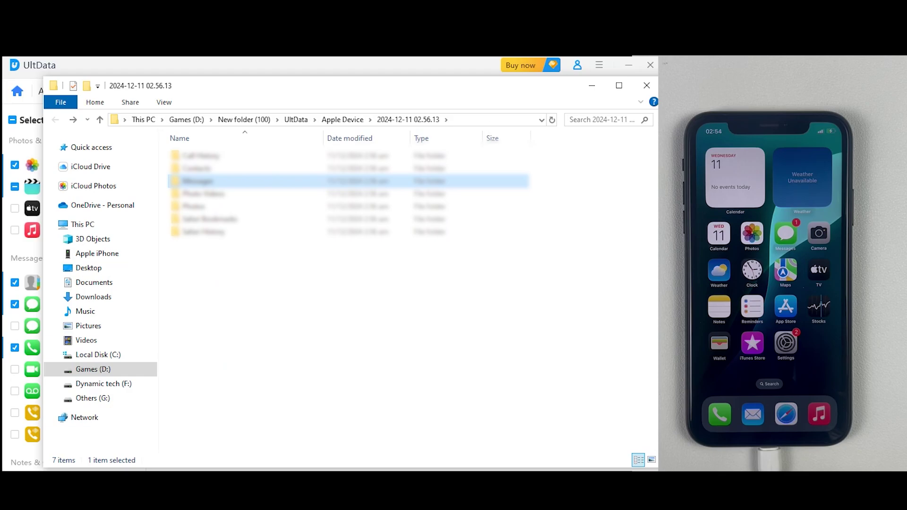
pyautogui.doubleClick(203, 204)
pyautogui.hotkey('alt', 'Left')
# - Try to play the recovered clip in the Photo Videos folder, close the player and return to the output folder
pyautogui.doubleClick(203, 193)
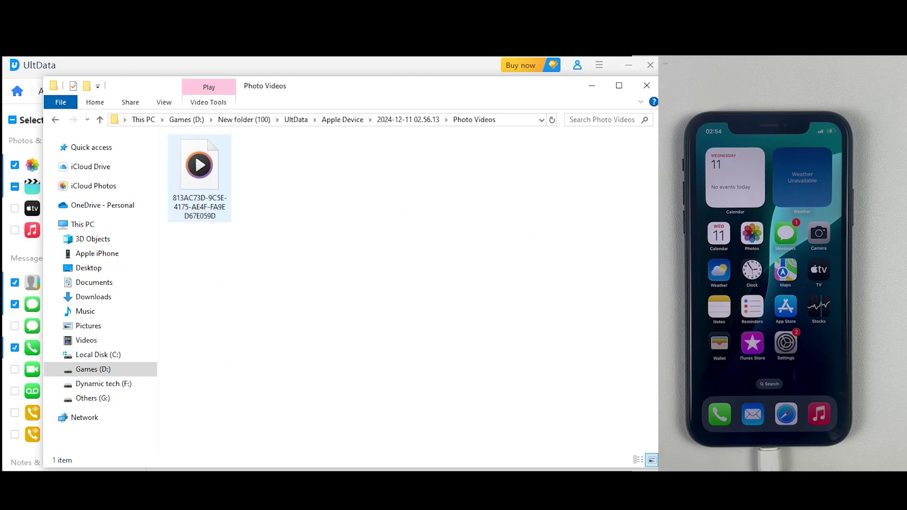
pyautogui.doubleClick(200, 178)
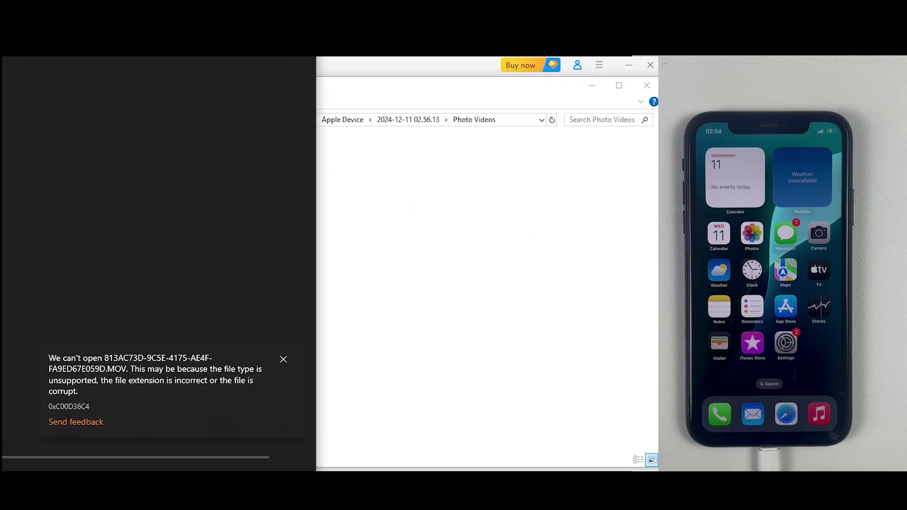
pyautogui.hotkey('alt', 'F4')
pyautogui.click(56, 119)
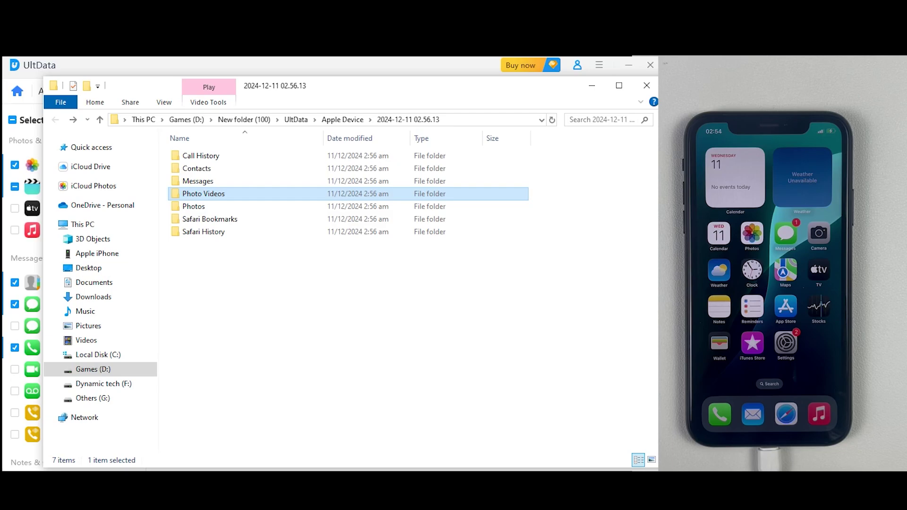
# - Check the recovered Safari History and Safari Bookmarks folders, and reposition the file window
pyautogui.doubleClick(198, 229)
pyautogui.hotkey('alt', 'Left')
pyautogui.doubleClick(209, 218)
pyautogui.hotkey('alt', 'Left')
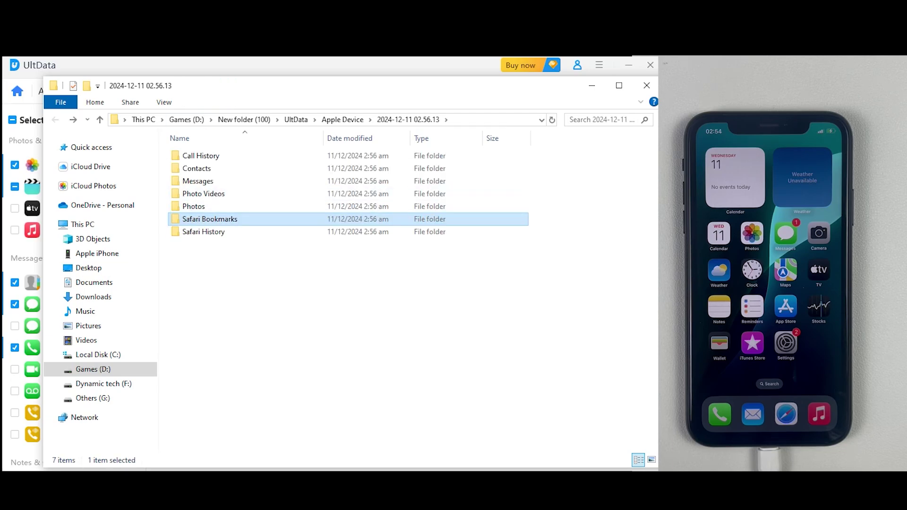
pyautogui.moveTo(194, 88); pyautogui.dragTo(177, 72)
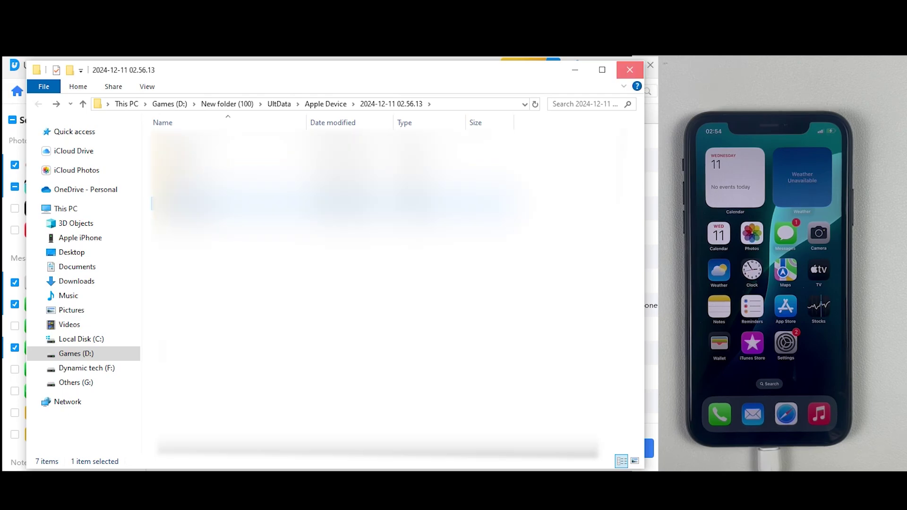
# - Look through the recovered Messages folder, open an item inside it, and return to the 2024-12-11 02.56.13 output folder
pyautogui.doubleClick(189, 153)
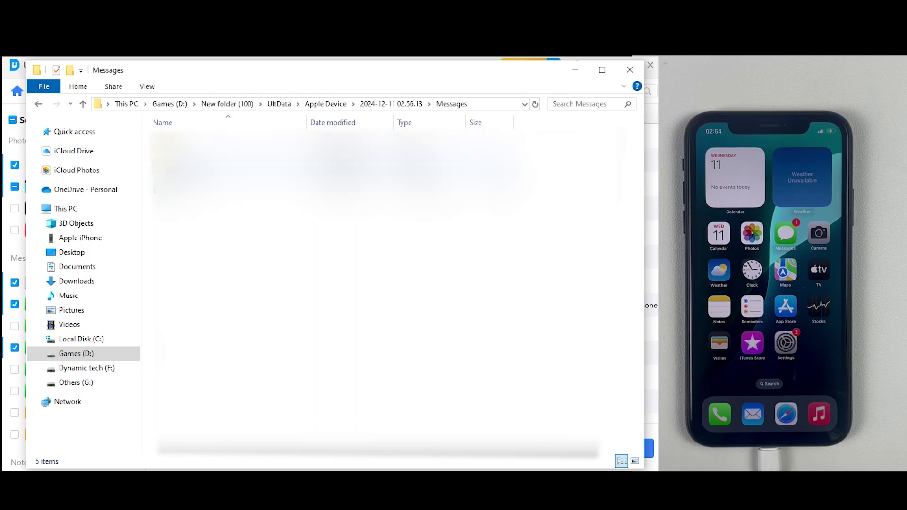
pyautogui.press('Down')
pyautogui.press('Return')
pyautogui.press('BackSpace')
pyautogui.press('BackSpace')
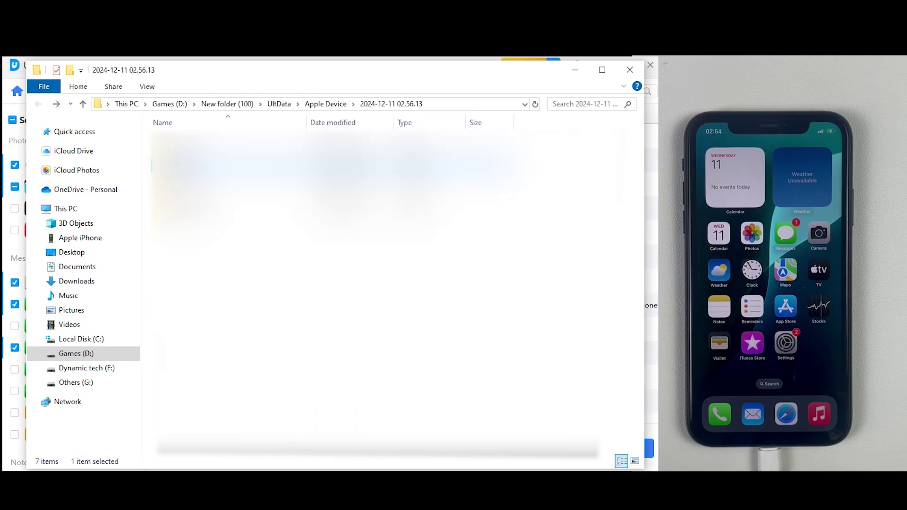
# - Switch from the file window back to UltData, leave the scan results and confirm returning to the home page
pyautogui.click(227, 103)
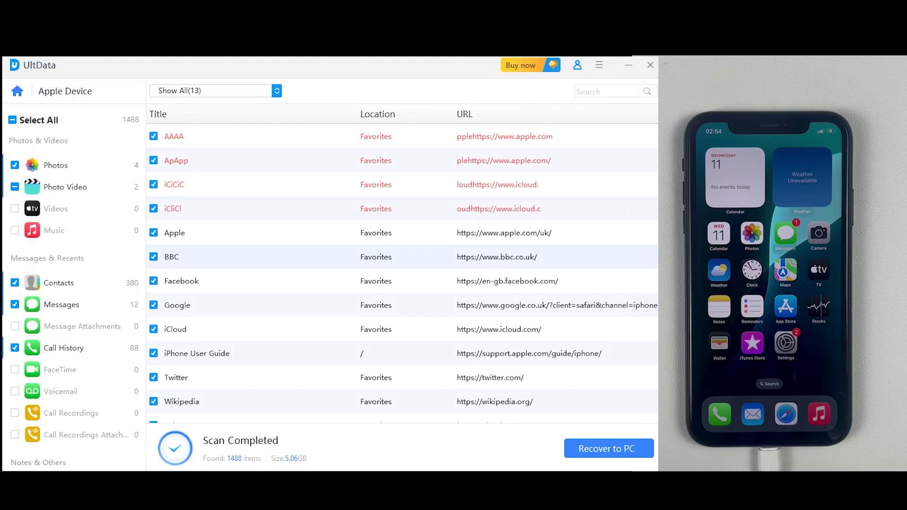
pyautogui.scroll(-1, 401, 274)
pyautogui.click(17, 91)
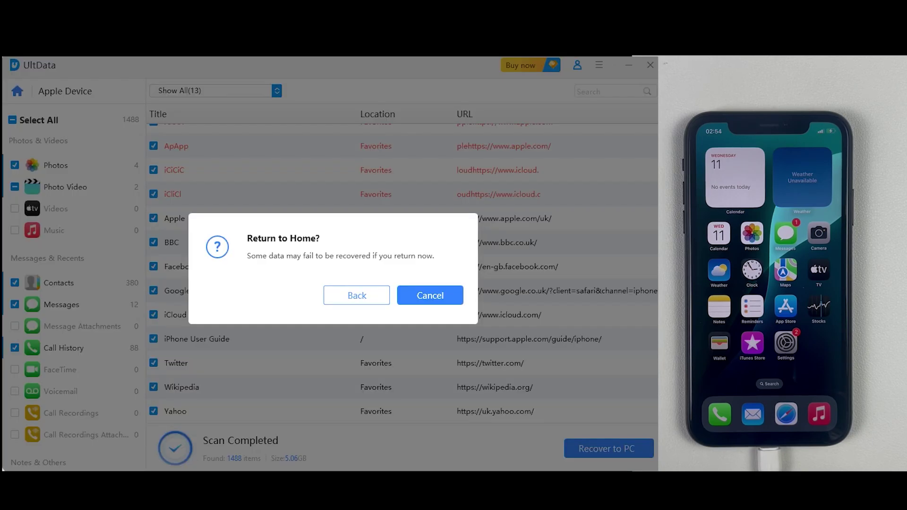
pyautogui.click(356, 295)
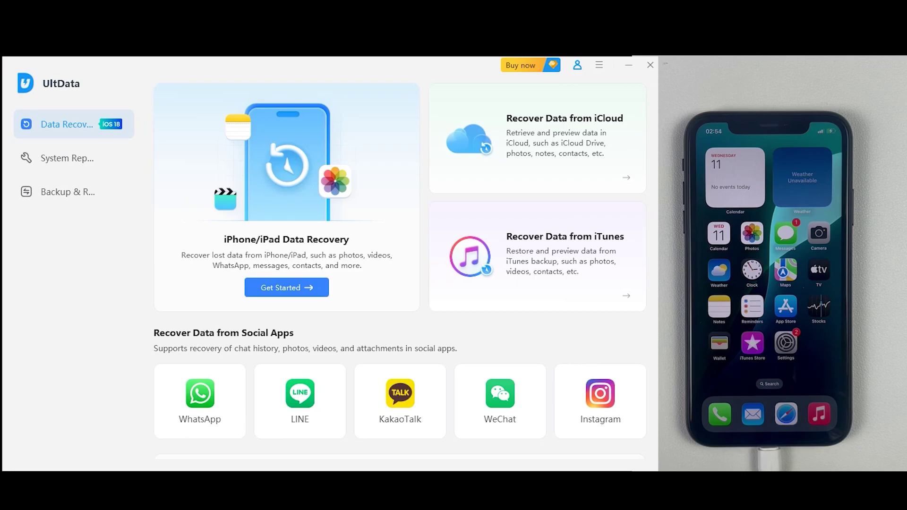
# - Examine the WhatsApp options in Backup & Restore and the System Repair modes, and return to the Data Recovery page
pyautogui.click(74, 191)
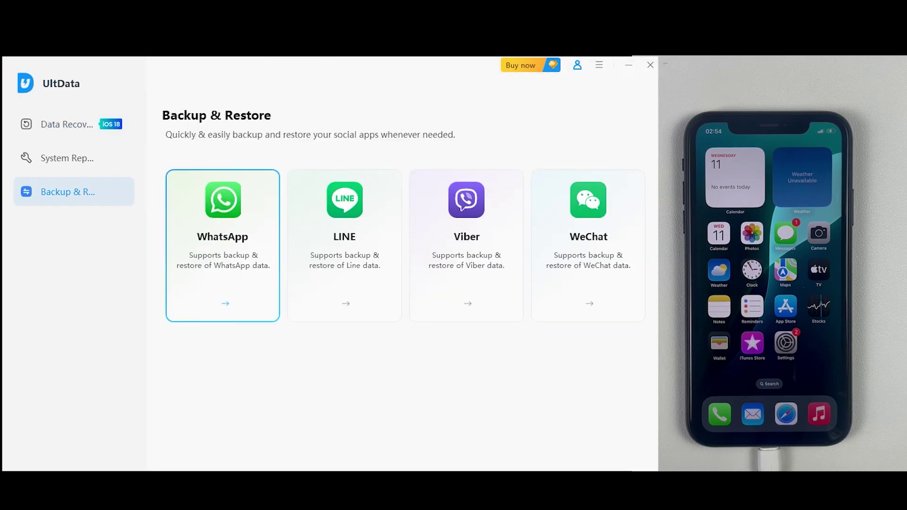
pyautogui.click(223, 245)
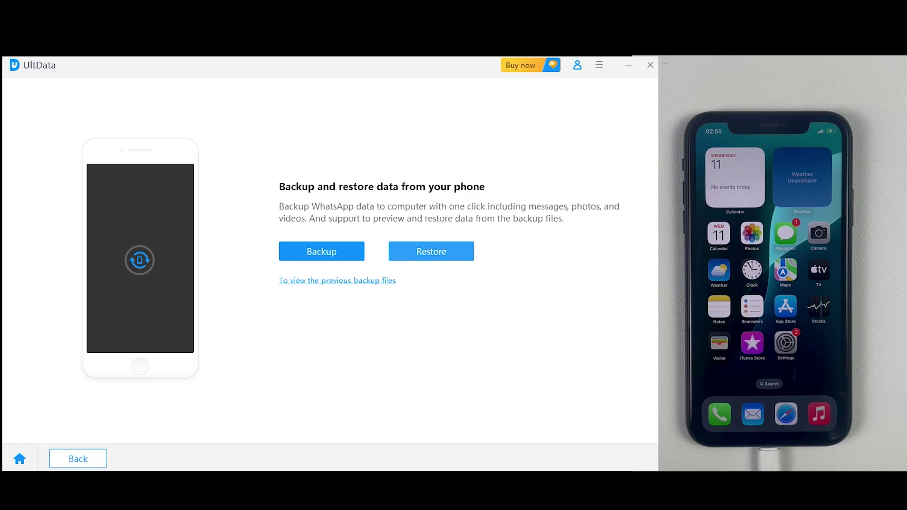
pyautogui.click(78, 458)
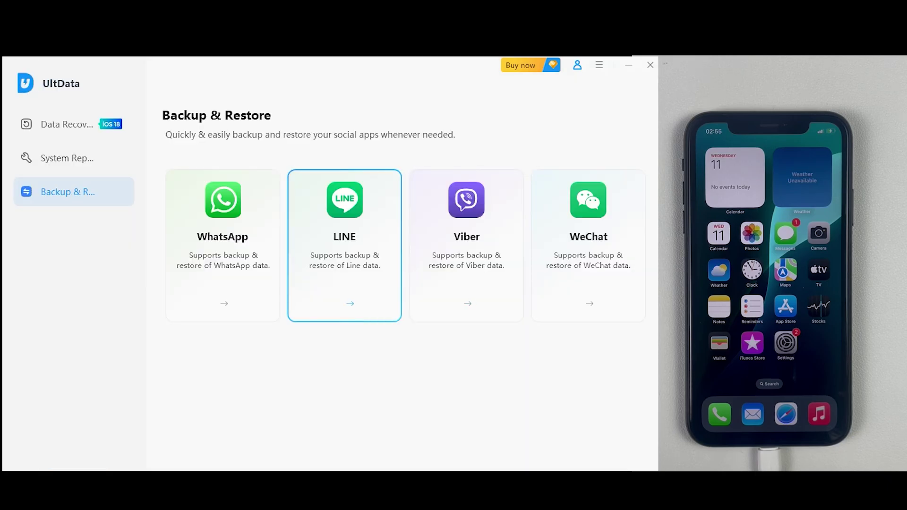
pyautogui.click(74, 158)
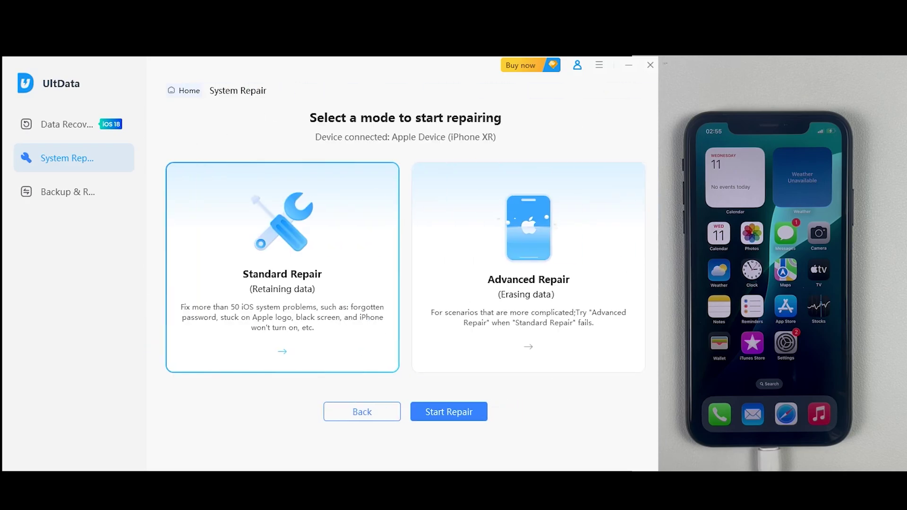
pyautogui.click(74, 124)
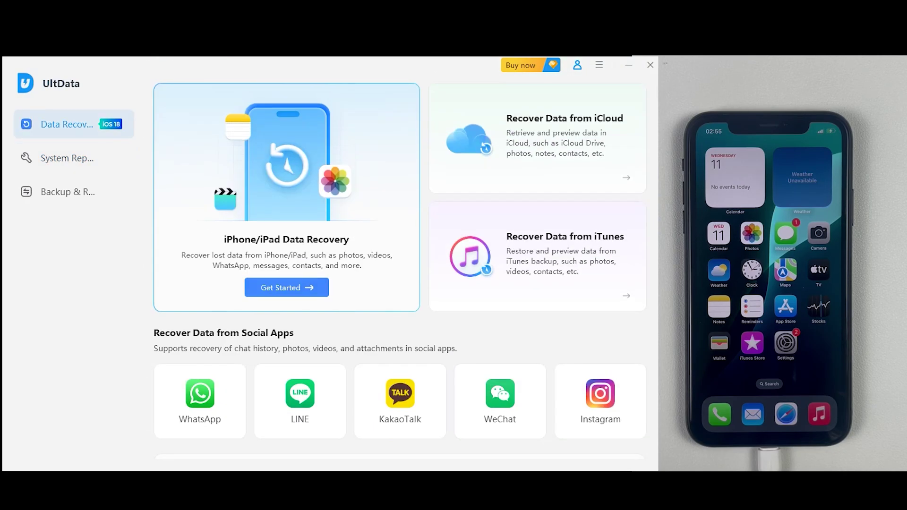